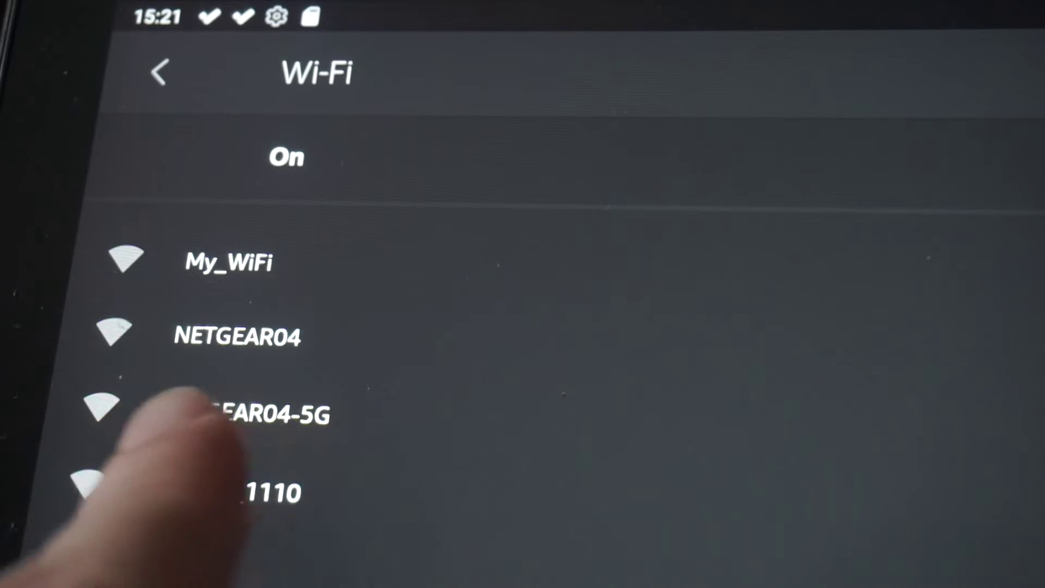
Step: Join the tablet to the NETGEAR04 Wi-Fi network with its password
{"action": "left_click", "coordinate": [237, 336]}
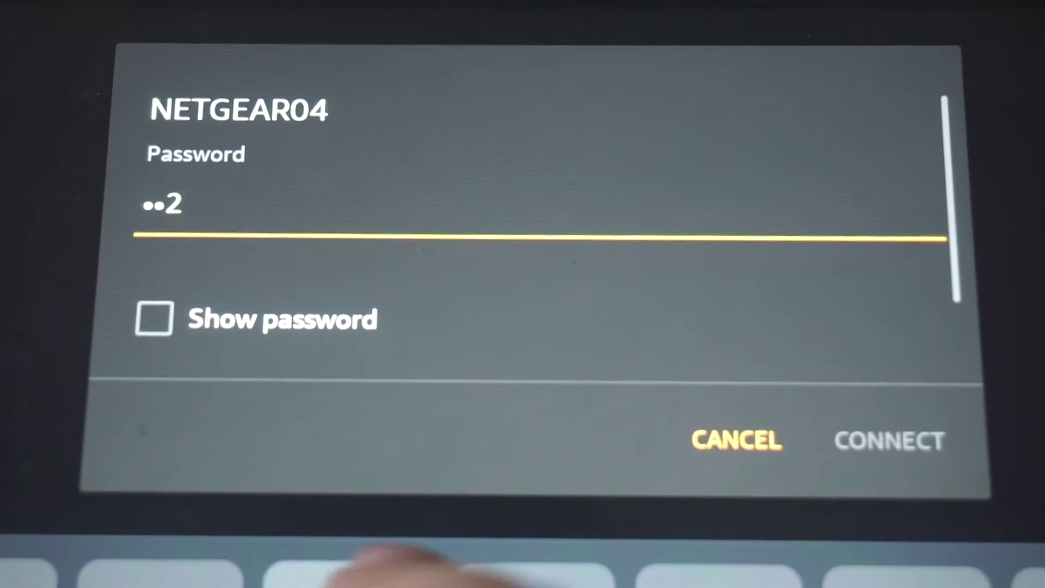
{"action": "type", "text": "6"}
{"action": "left_click", "coordinate": [889, 441]}
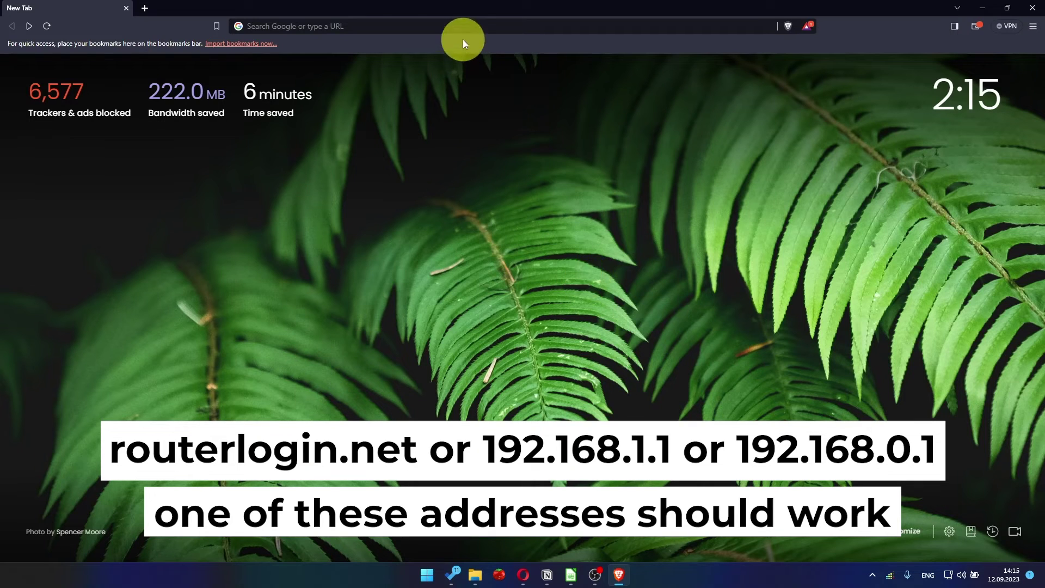
Step: Load the router admin address 192.168.1.1 in Brave's address bar
{"action": "left_click", "coordinate": [464, 29]}
{"action": "type", "text": "1"}
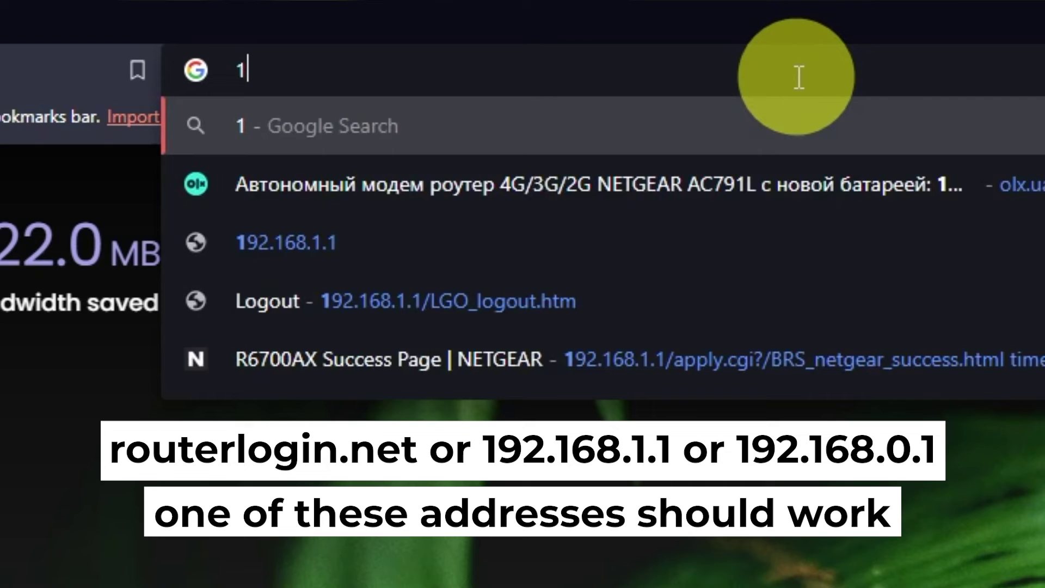
{"action": "type", "text": "92.16"}
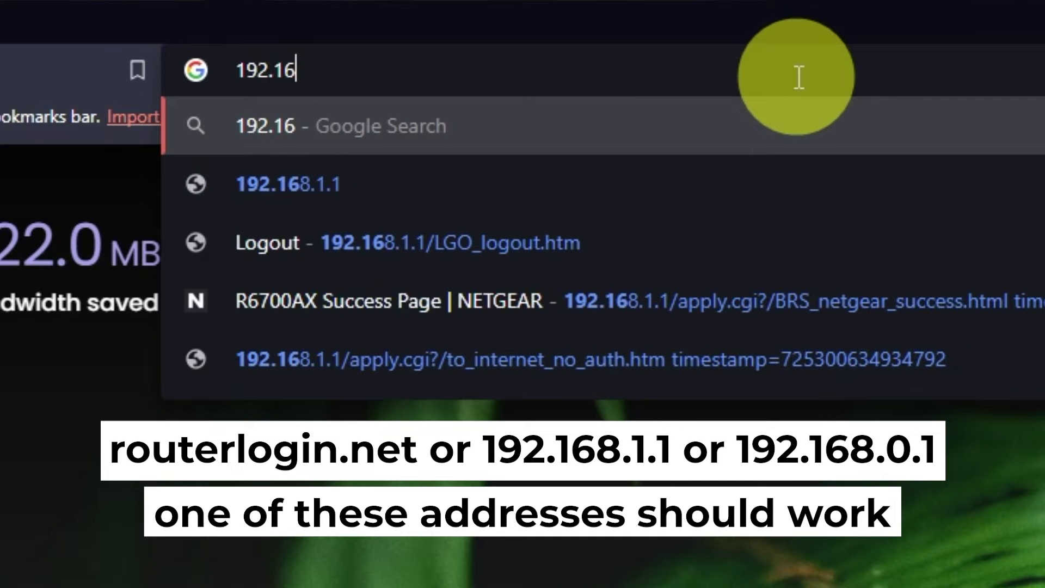
{"action": "type", "text": "8.1.1"}
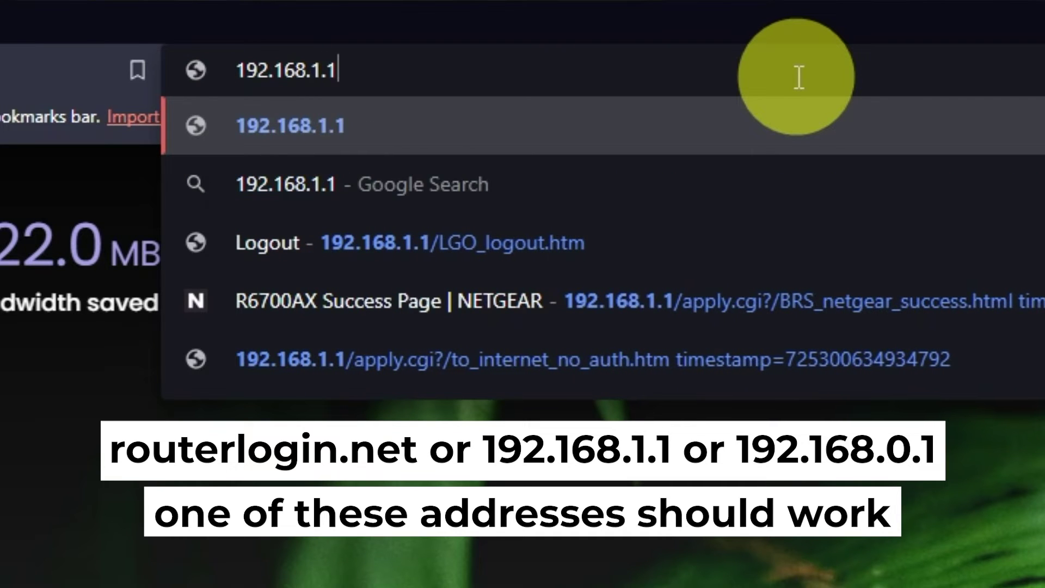
{"action": "key", "text": "Return"}
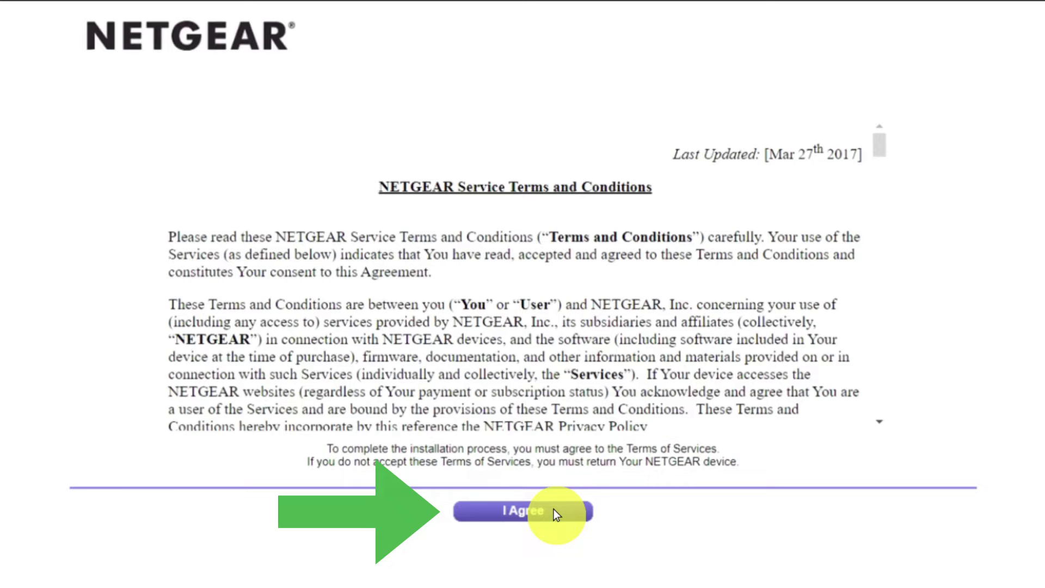
Step: Agree to the terms, choose 'No, I want to configure the Internet connection myself', and confirm
{"action": "left_click", "coordinate": [553, 510]}
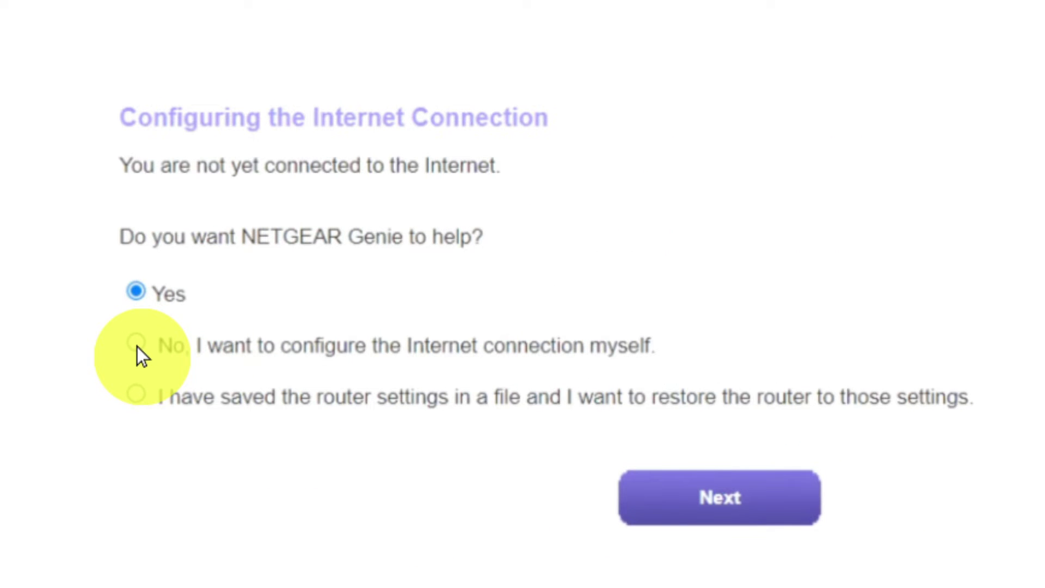
{"action": "left_click", "coordinate": [137, 346]}
{"action": "left_click", "coordinate": [665, 497]}
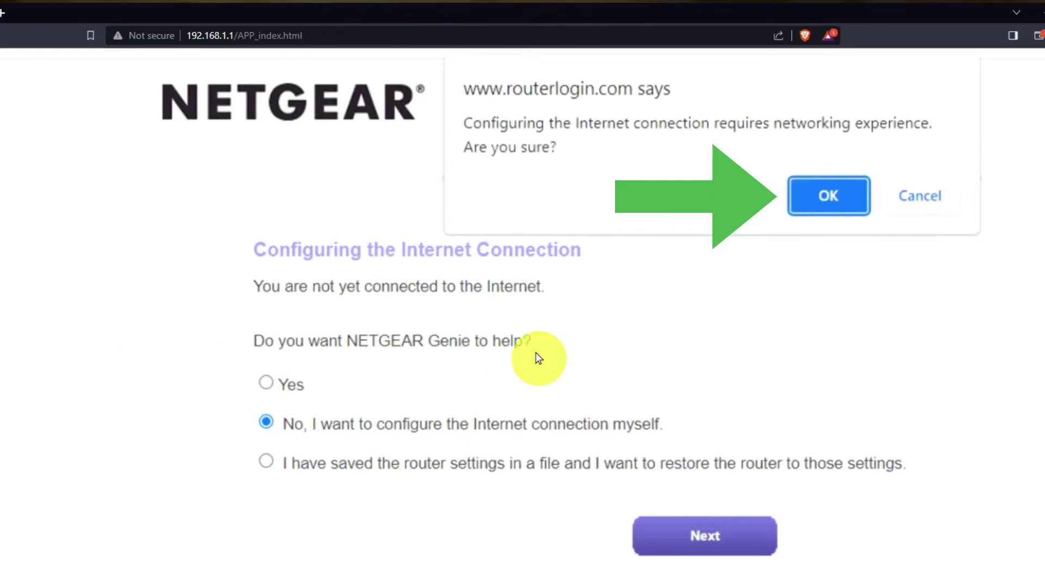
{"action": "left_click", "coordinate": [815, 196]}
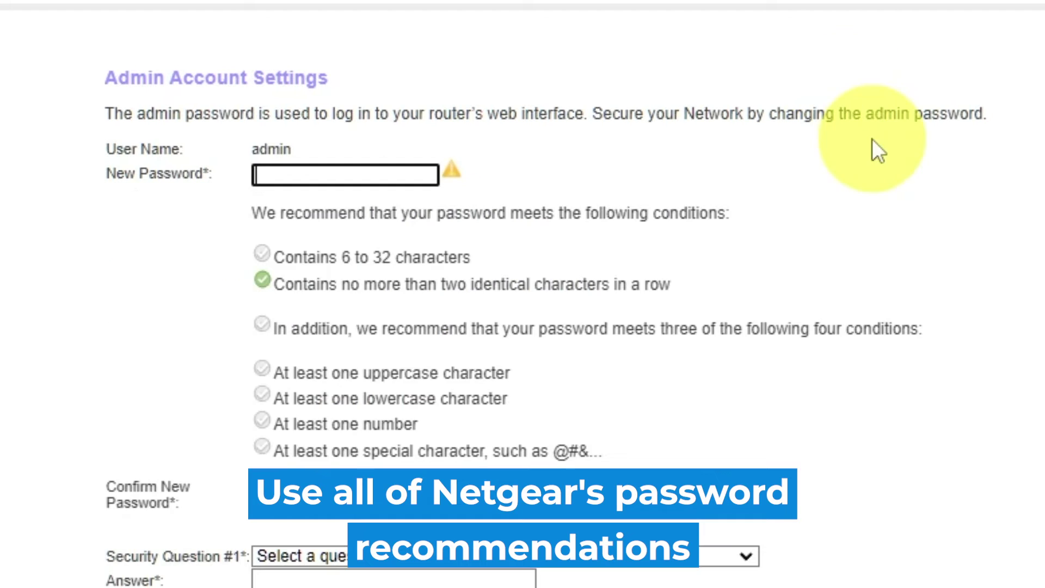
Step: Enter and confirm the new admin password
{"action": "left_click", "coordinate": [948, 163]}
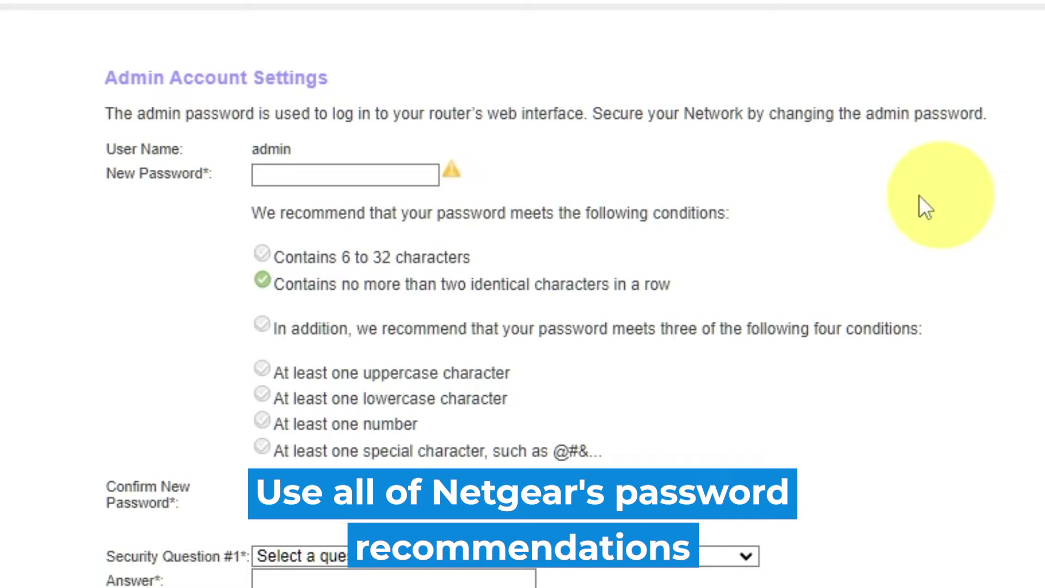
{"action": "left_click", "coordinate": [325, 173]}
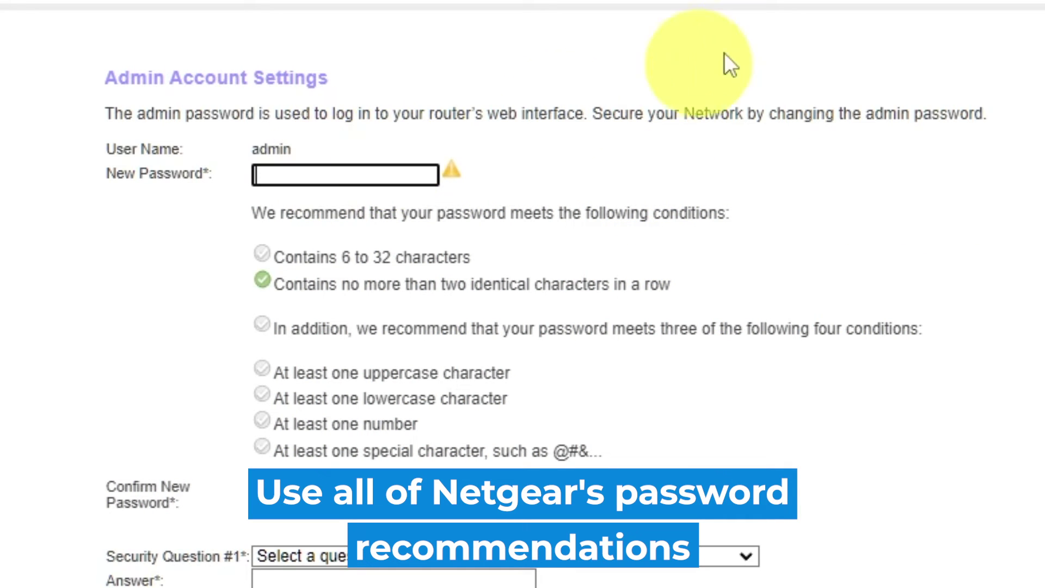
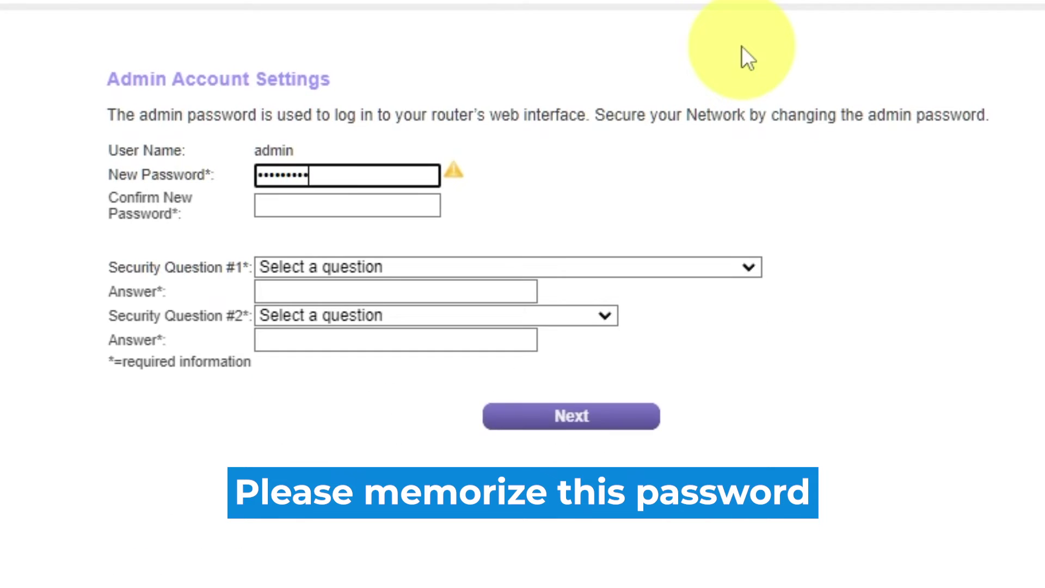
{"action": "left_click", "coordinate": [385, 206]}
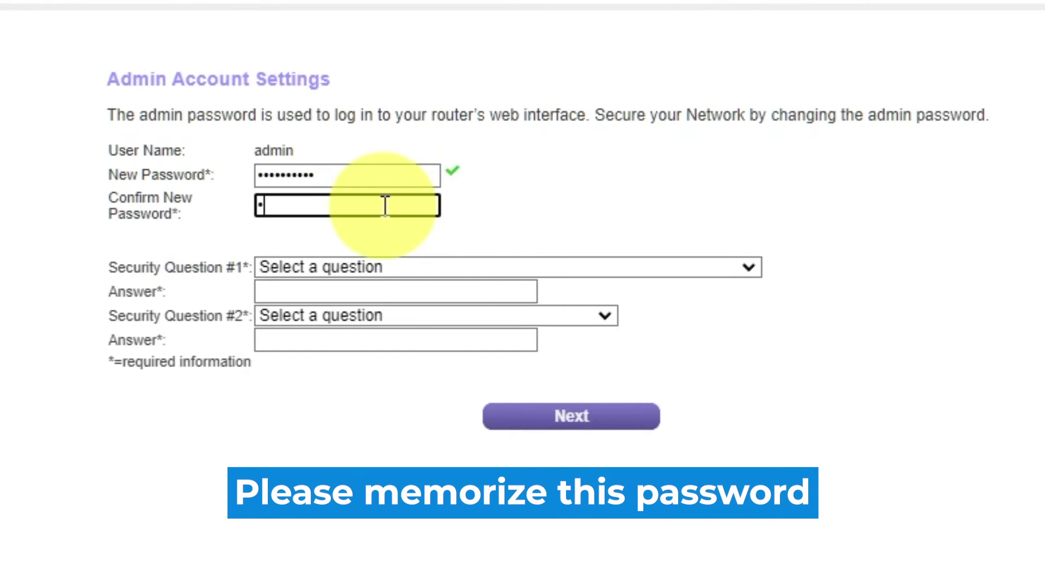
{"action": "left_click", "coordinate": [748, 267]}
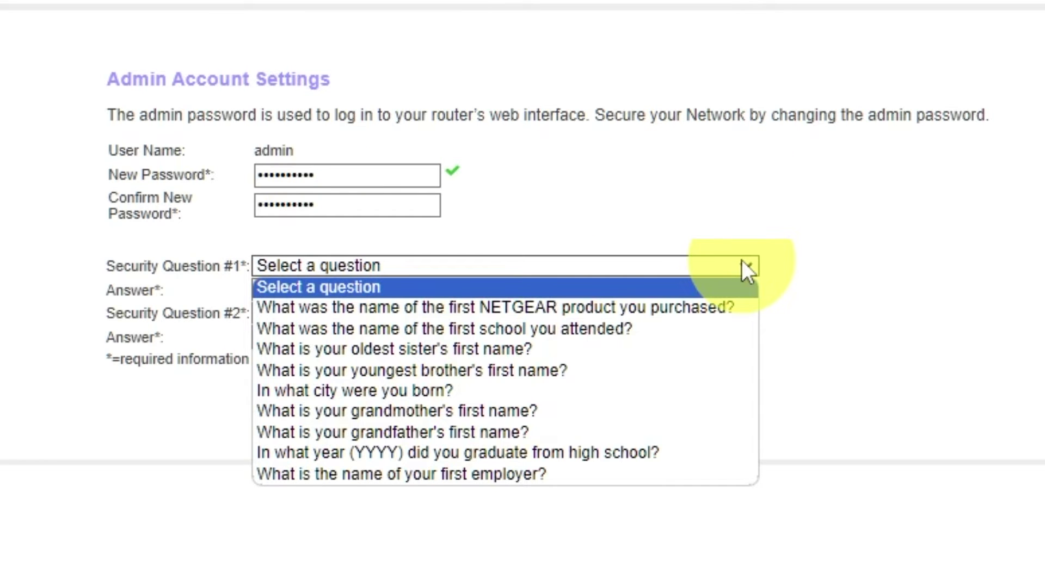
{"action": "left_click", "coordinate": [567, 328]}
{"action": "left_click", "coordinate": [498, 291]}
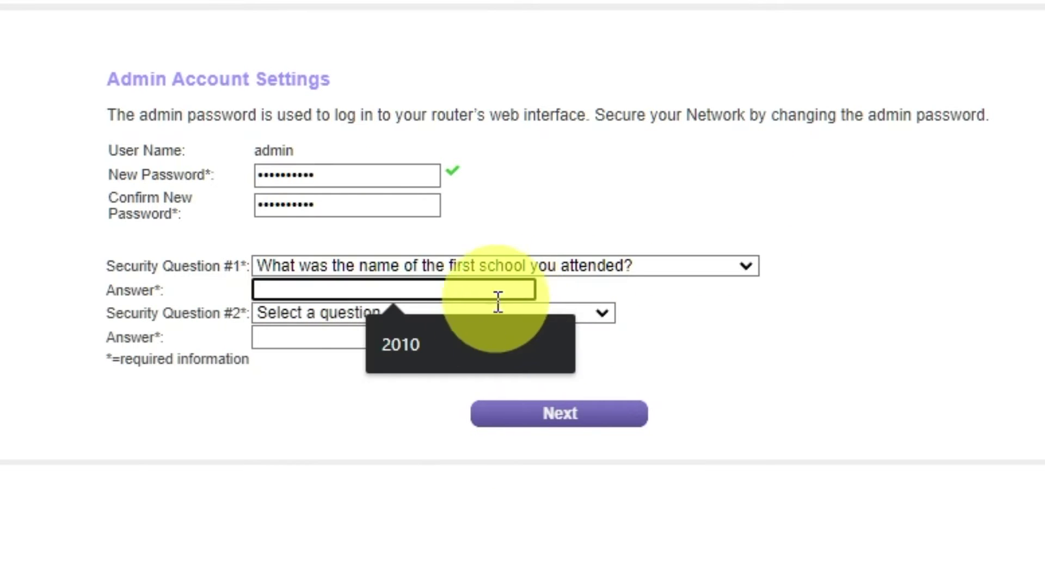
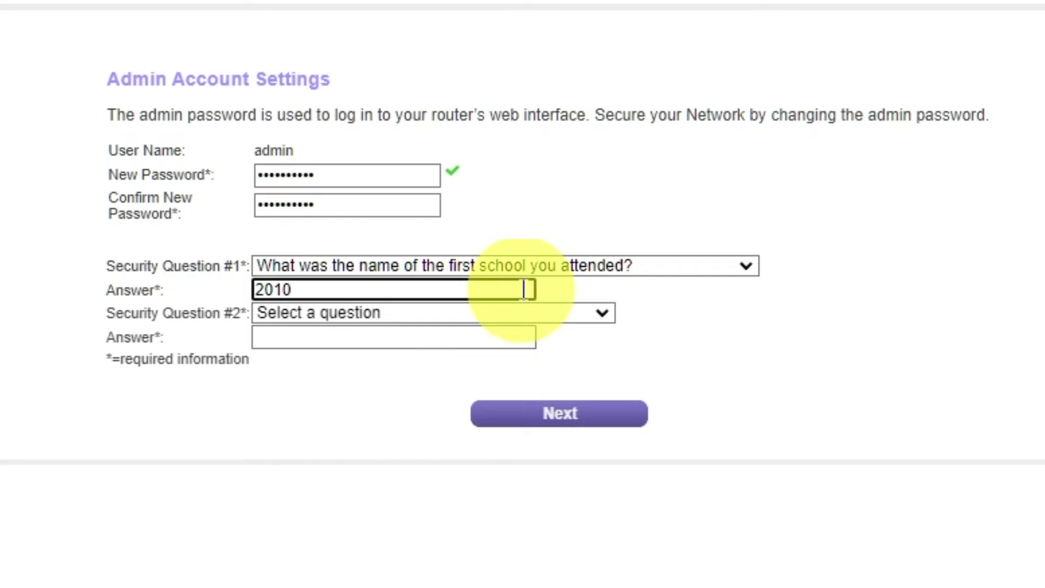
{"action": "left_click", "coordinate": [602, 313]}
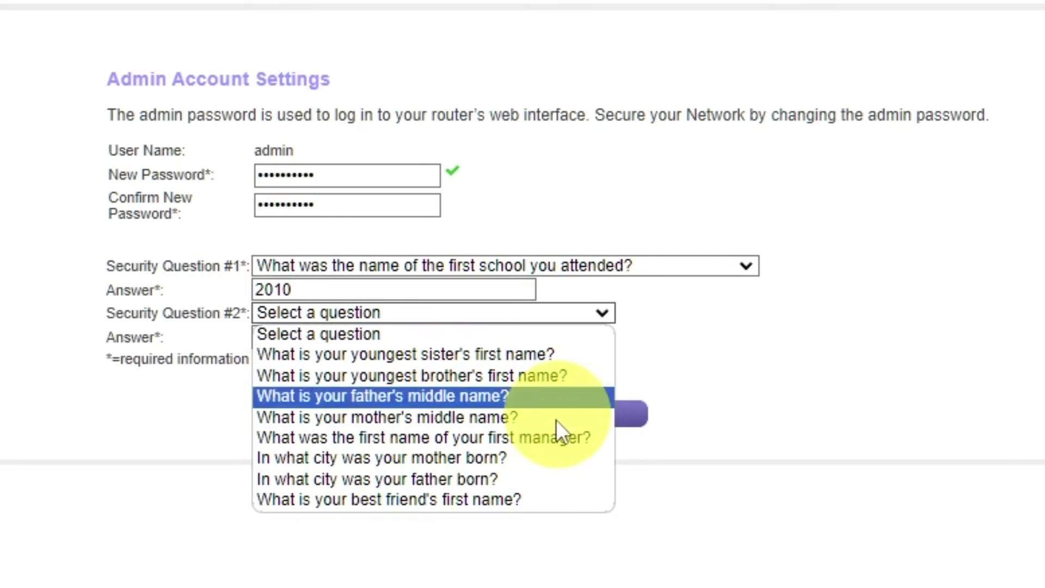
{"action": "left_click", "coordinate": [536, 478]}
{"action": "left_click", "coordinate": [486, 336]}
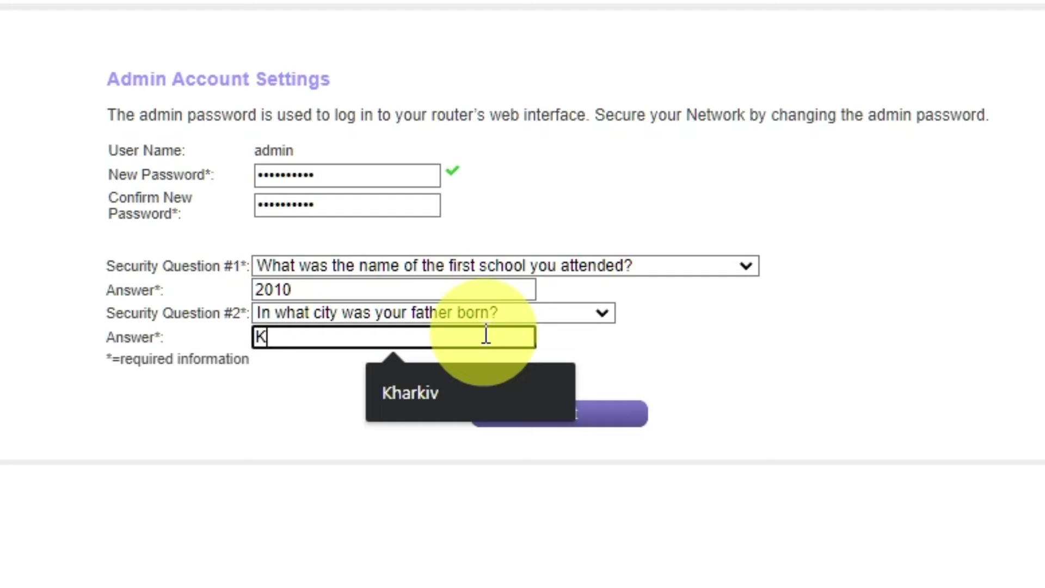
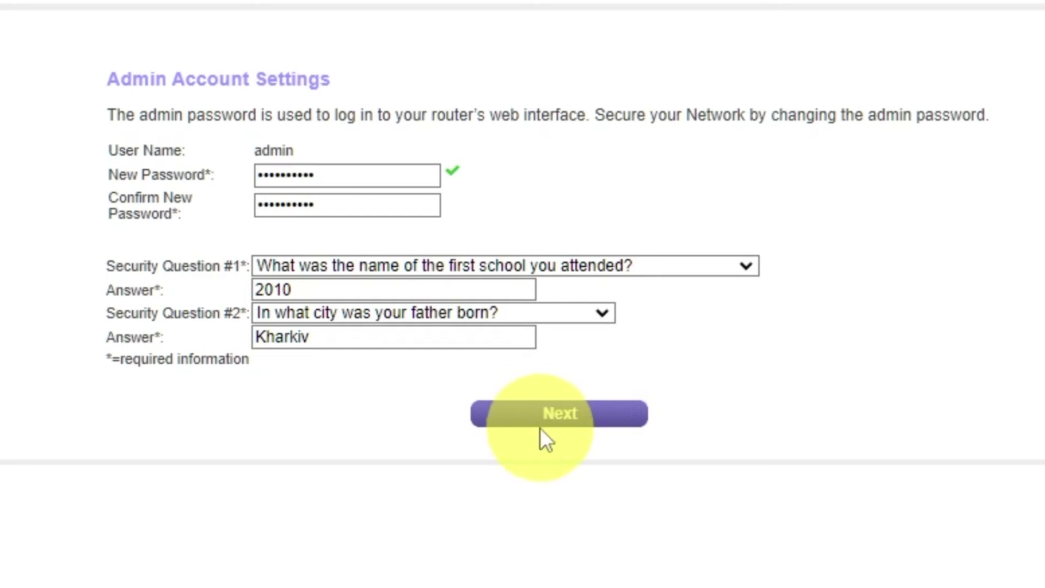
{"action": "left_click", "coordinate": [543, 428]}
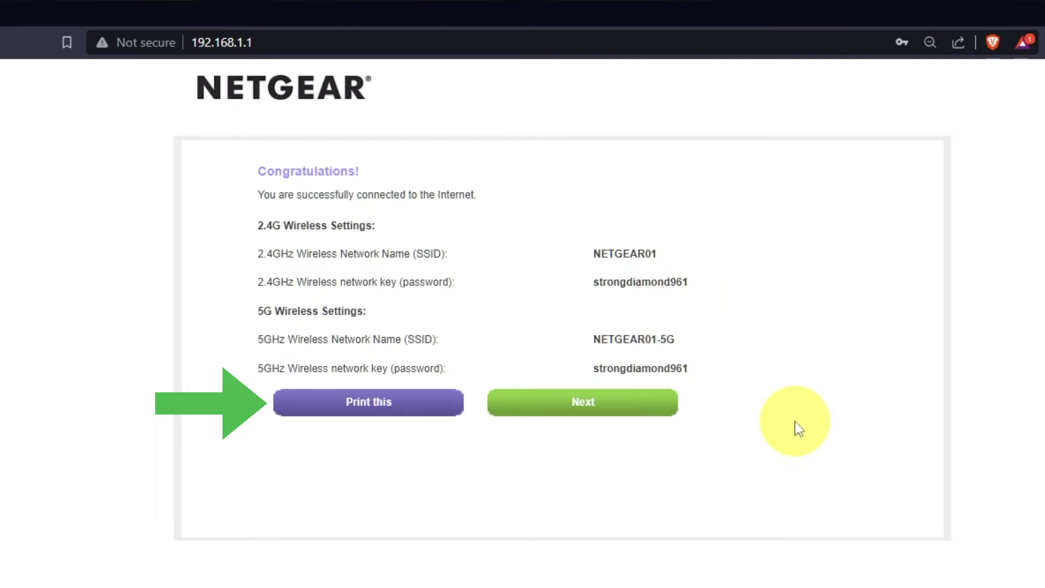
Step: Pass the wireless summary, accept the firmware upgrade, and acknowledge no newer firmware exists
{"action": "left_click", "coordinate": [644, 417]}
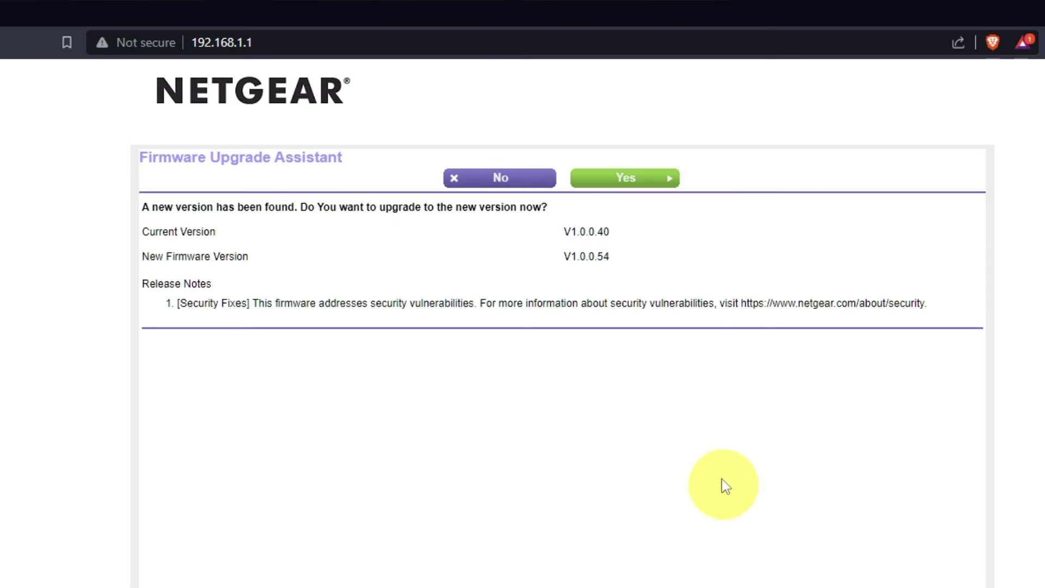
{"action": "left_click", "coordinate": [657, 184]}
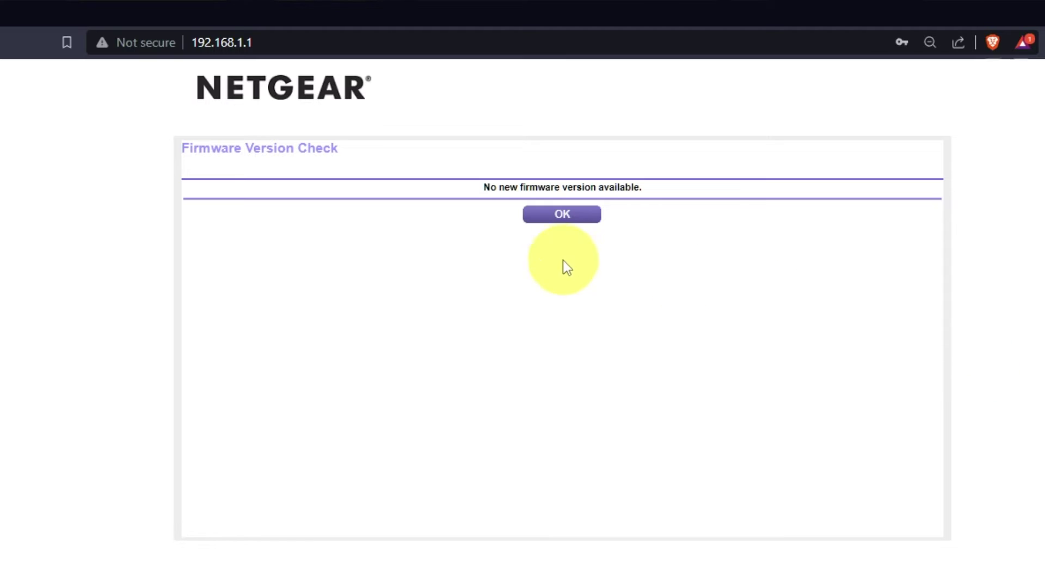
{"action": "left_click", "coordinate": [562, 214]}
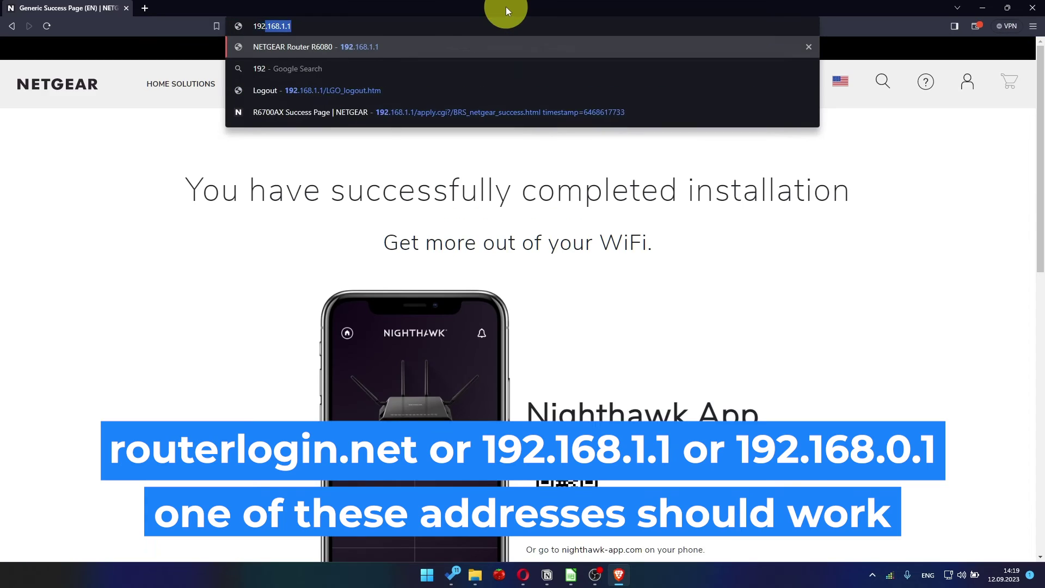
{"action": "type", "text": ".168.1.1"}
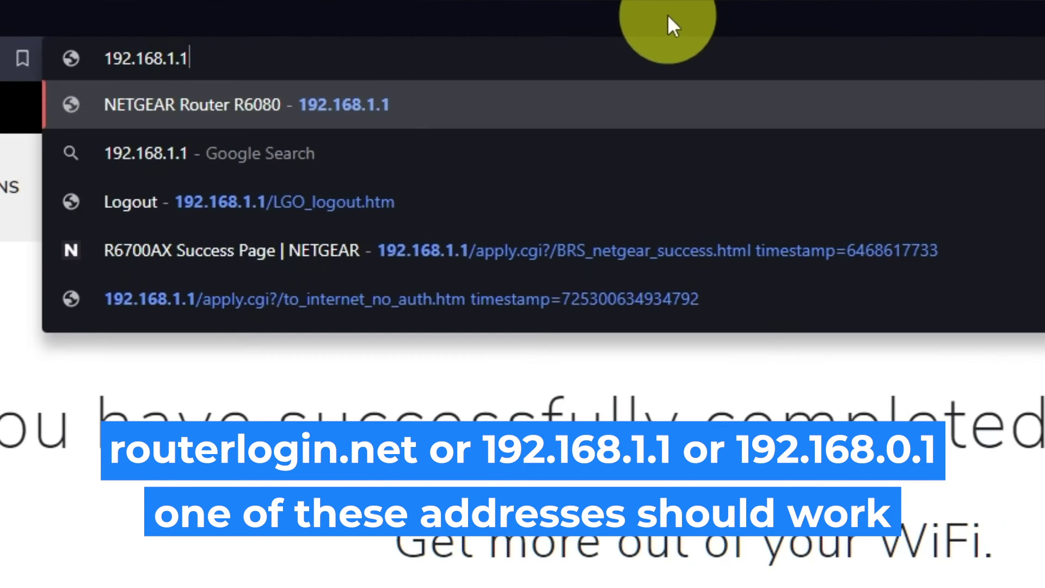
{"action": "key", "text": "Return"}
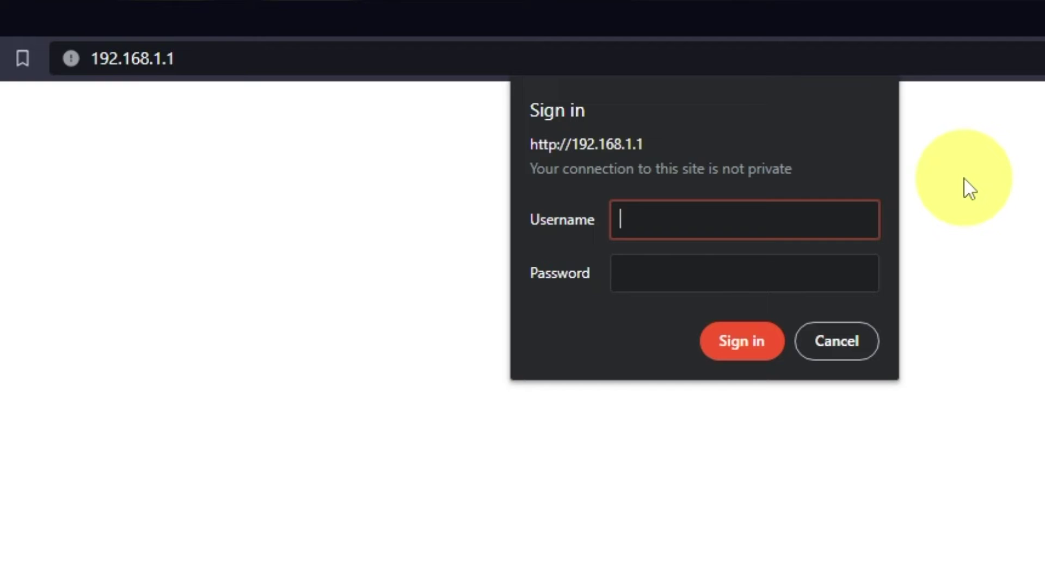
{"action": "type", "text": "admin"}
{"action": "left_click", "coordinate": [841, 274]}
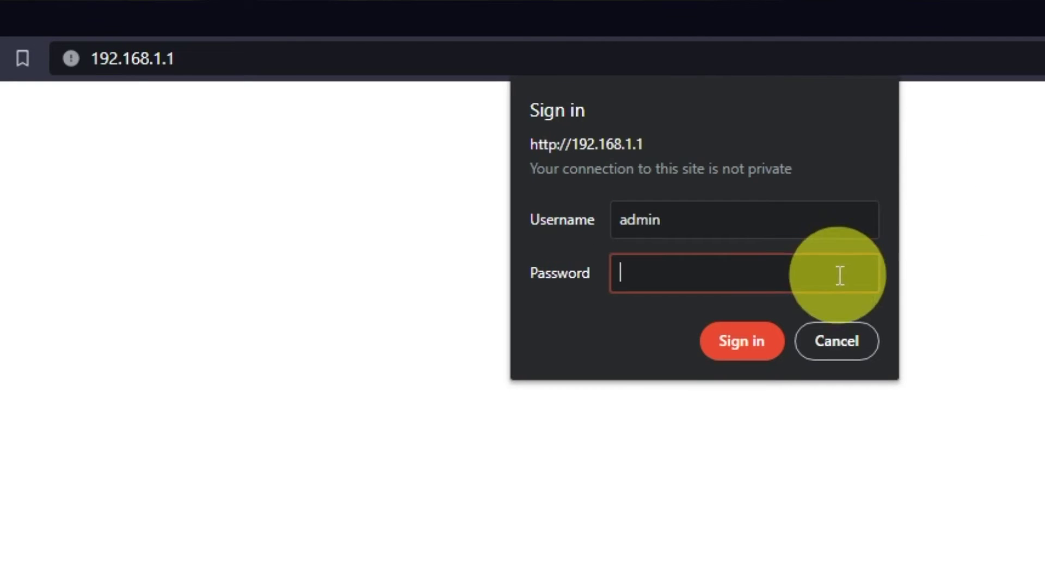
{"action": "type", "text": "password"}
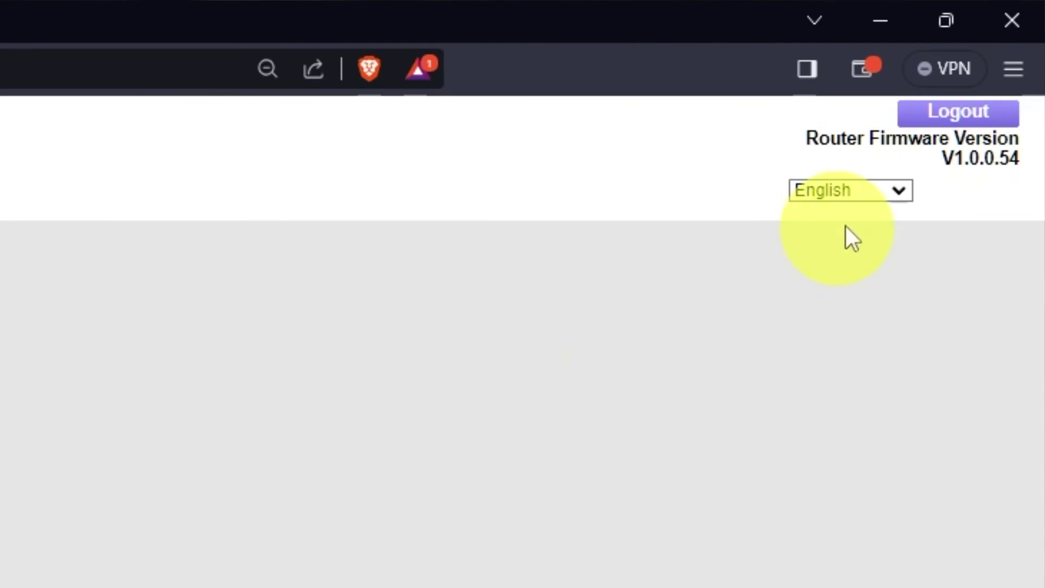
{"action": "left_click", "coordinate": [910, 176]}
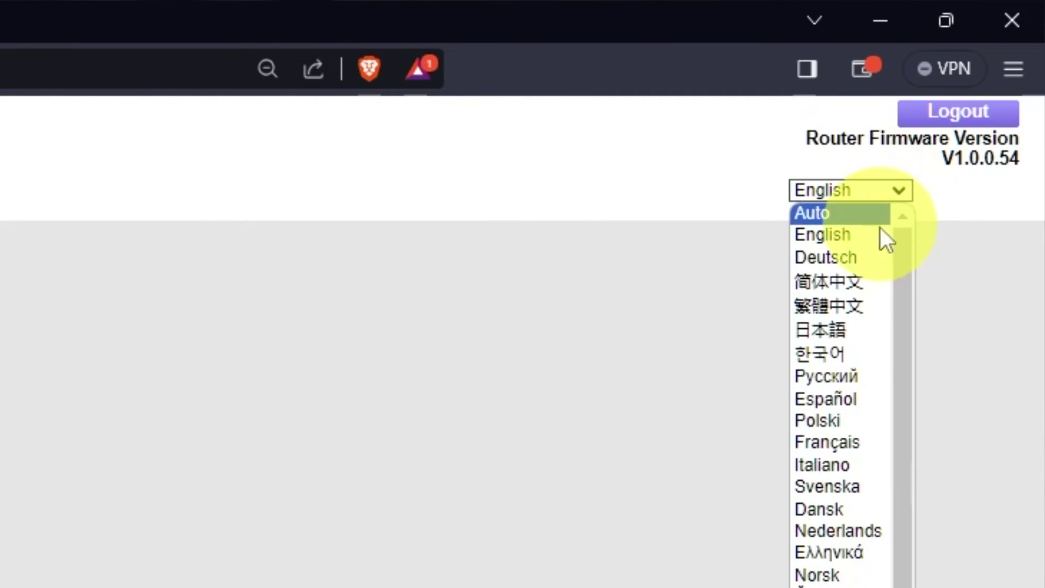
{"action": "scroll", "coordinate": [839, 365], "scroll_direction": "down", "scroll_amount": 1}
{"action": "scroll", "coordinate": [835, 374], "scroll_direction": "up", "scroll_amount": 1}
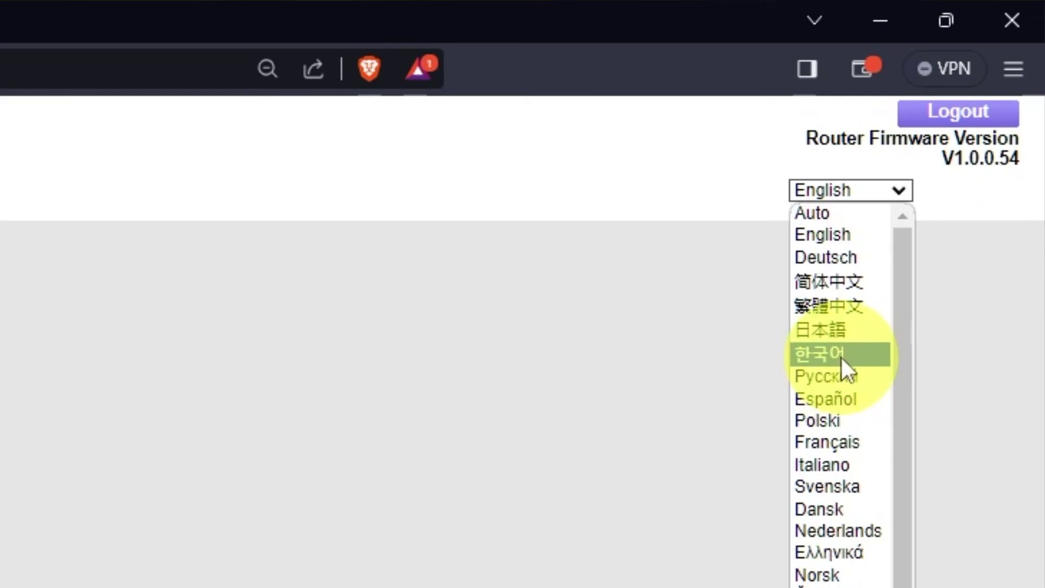
{"action": "left_click", "coordinate": [905, 188]}
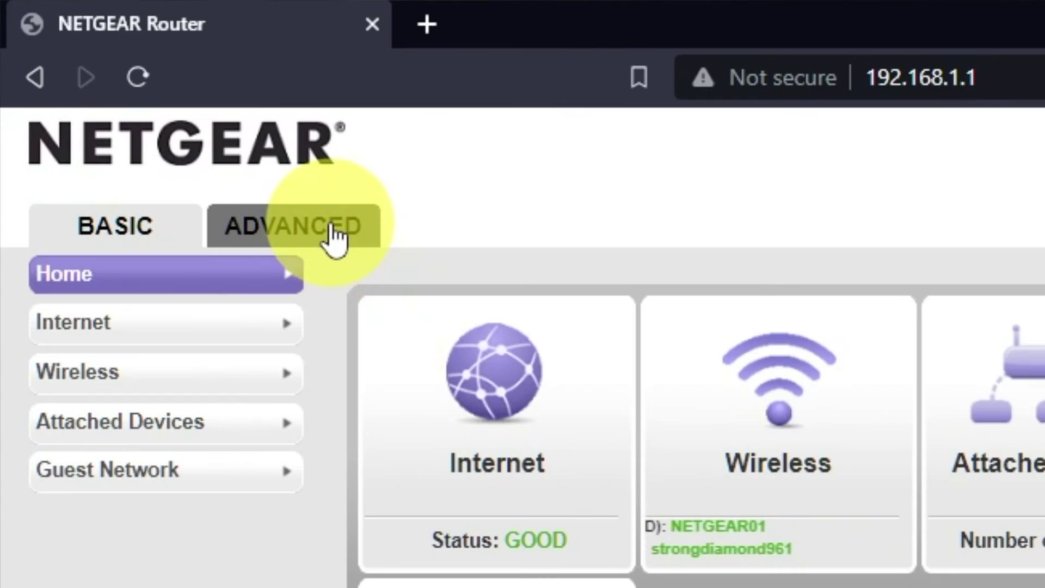
Step: Run the ADVANCED Setup Wizard, choosing to configure the router yourself
{"action": "left_click", "coordinate": [331, 228]}
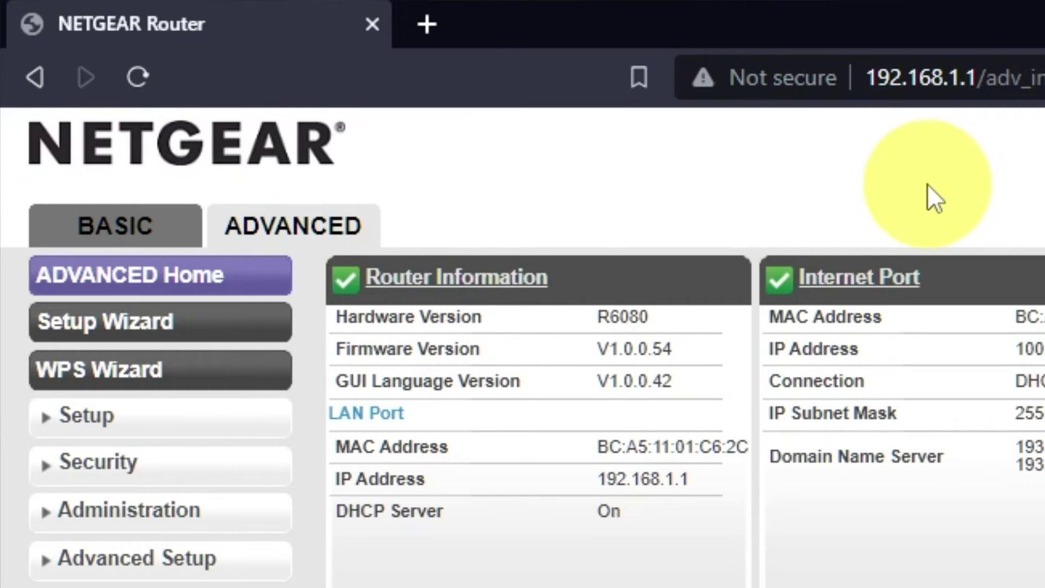
{"action": "left_click", "coordinate": [223, 320]}
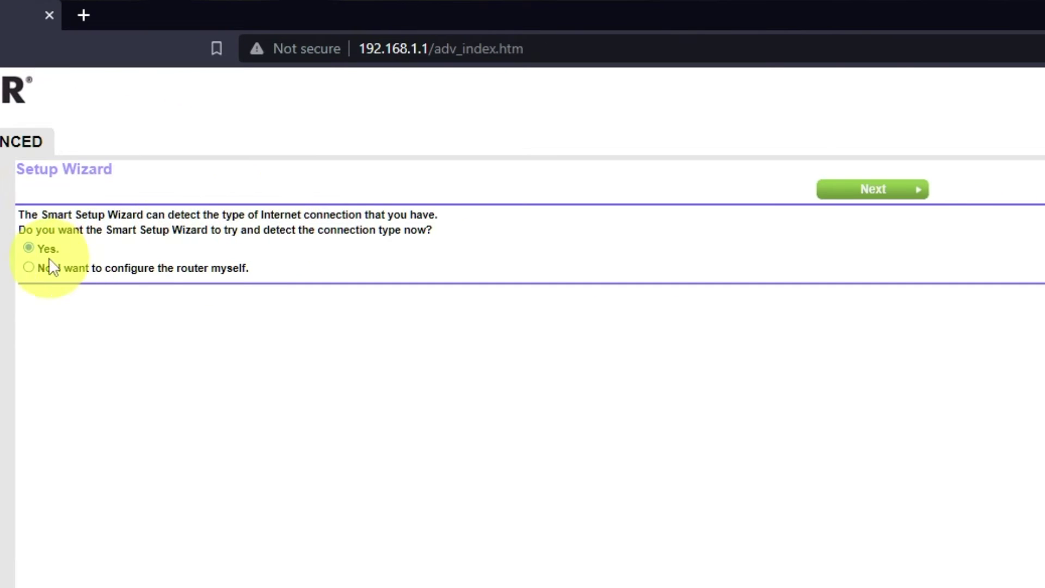
{"action": "left_click", "coordinate": [29, 267]}
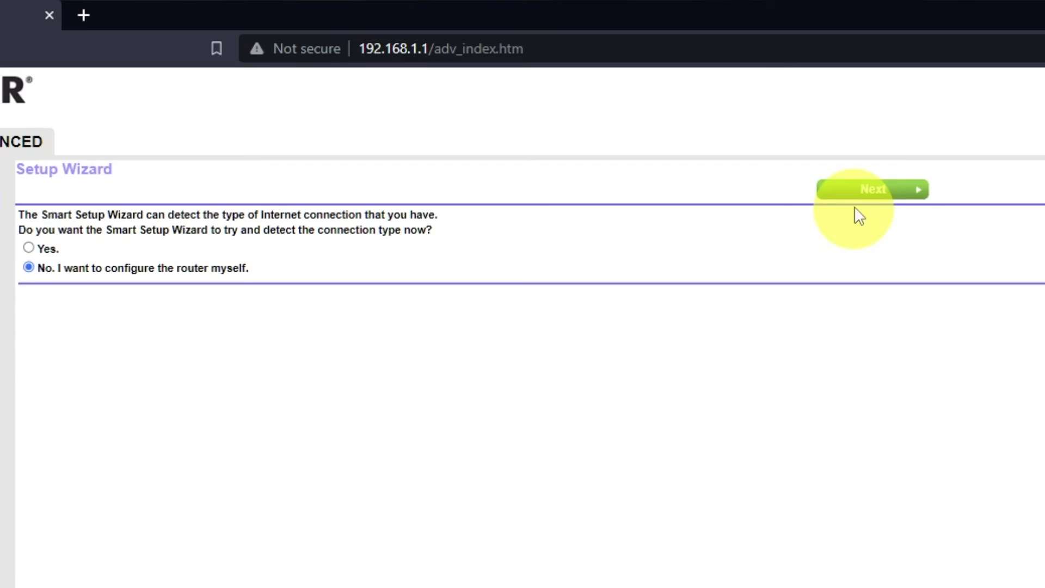
{"action": "left_click", "coordinate": [890, 190]}
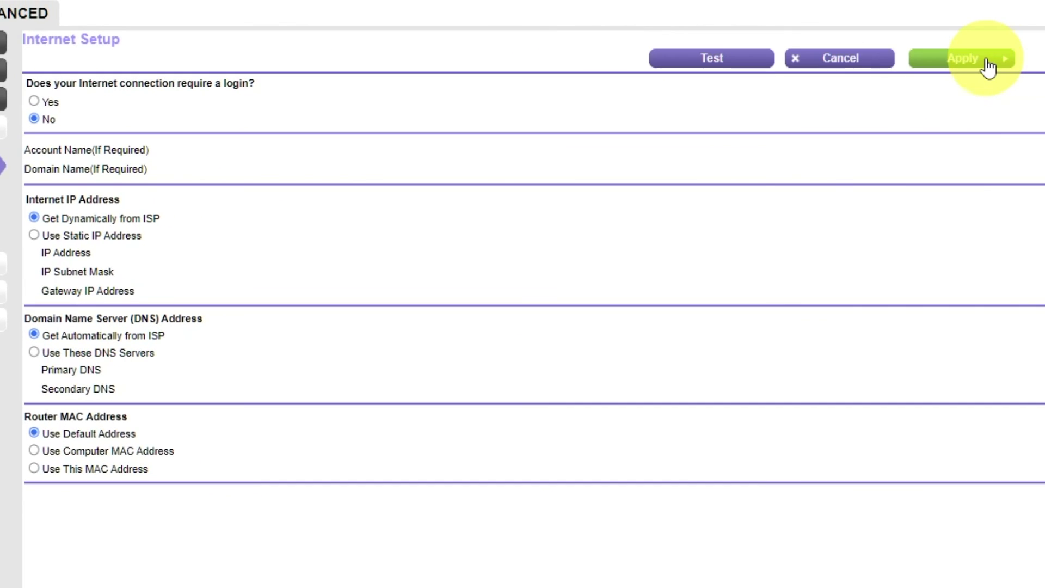
Step: Apply Internet Setup with no login, dynamic IP, automatic DNS and default MAC
{"action": "left_click", "coordinate": [989, 59]}
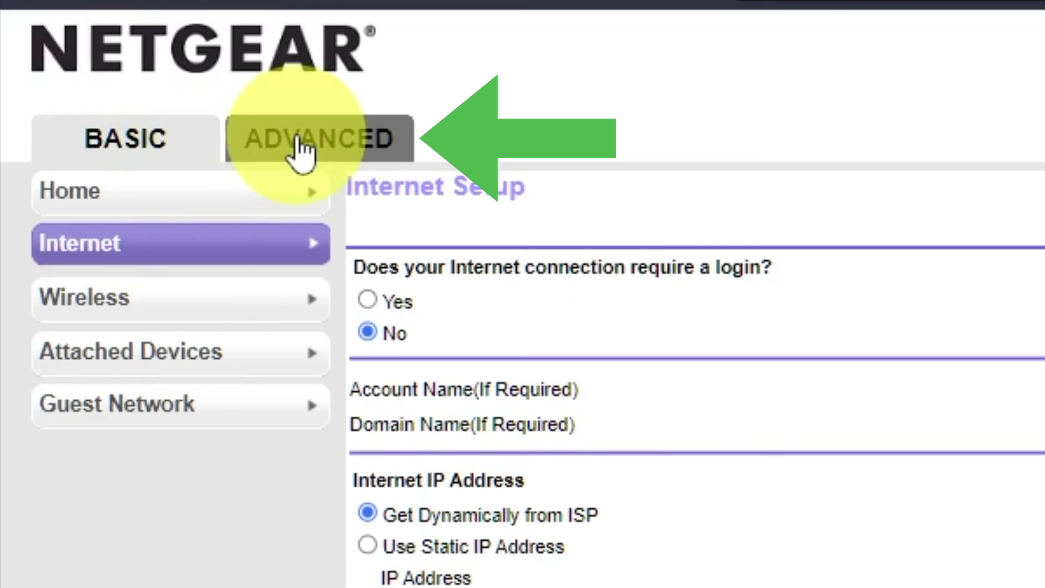
Step: Reboot the router from the ADVANCED Router Information panel and confirm it
{"action": "left_click", "coordinate": [321, 139]}
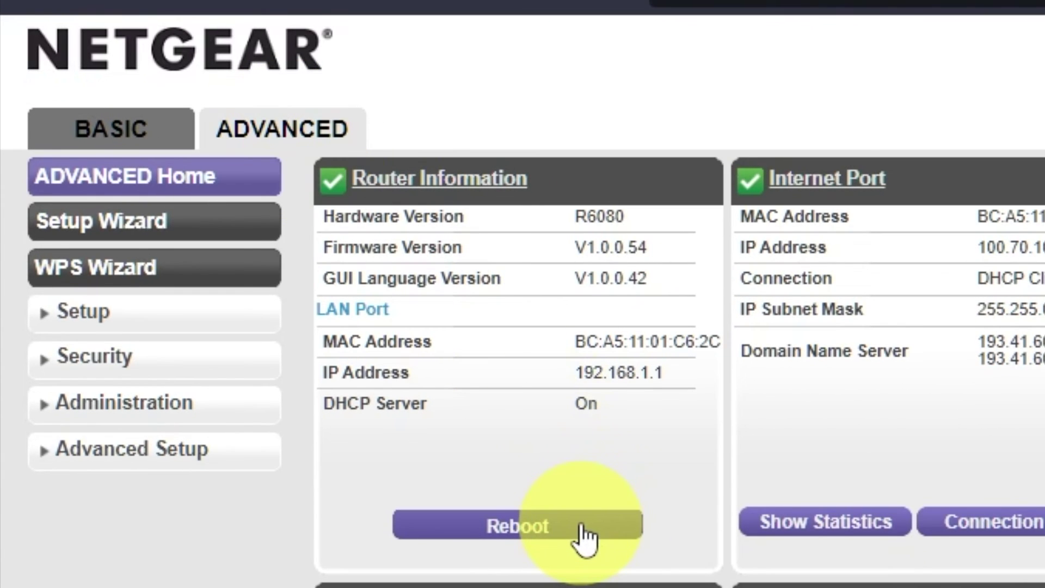
{"action": "left_click", "coordinate": [582, 527]}
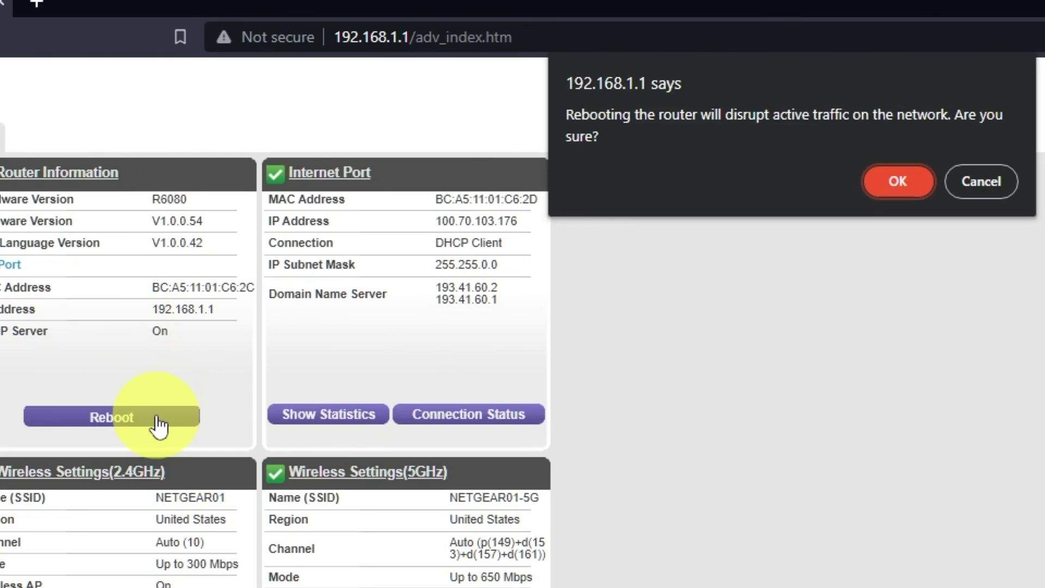
{"action": "left_click", "coordinate": [912, 181]}
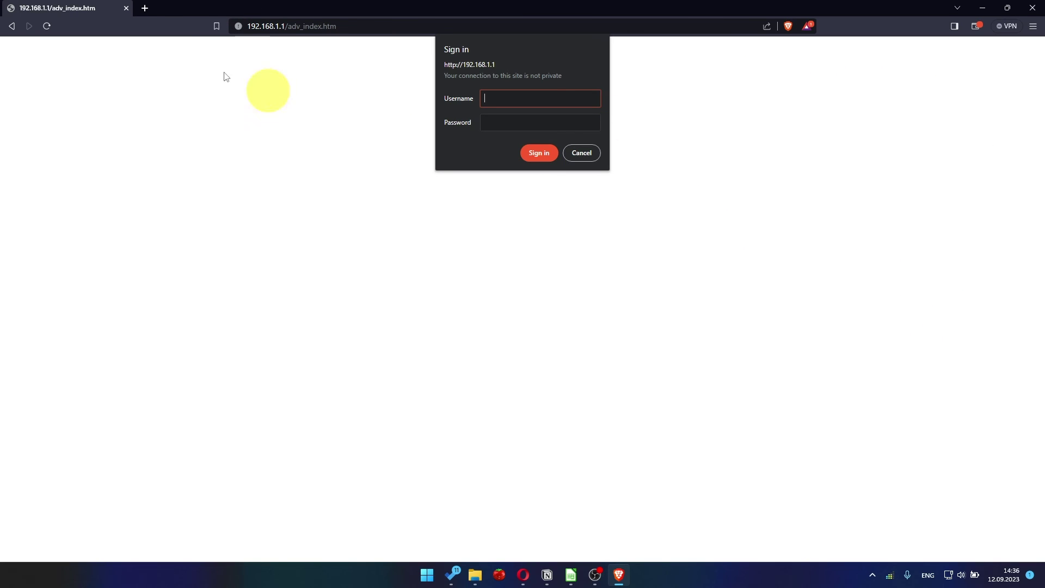
Step: Search for youtube from a new Brave tab to test the internet connection
{"action": "left_click", "coordinate": [145, 7]}
{"action": "left_click", "coordinate": [301, 25]}
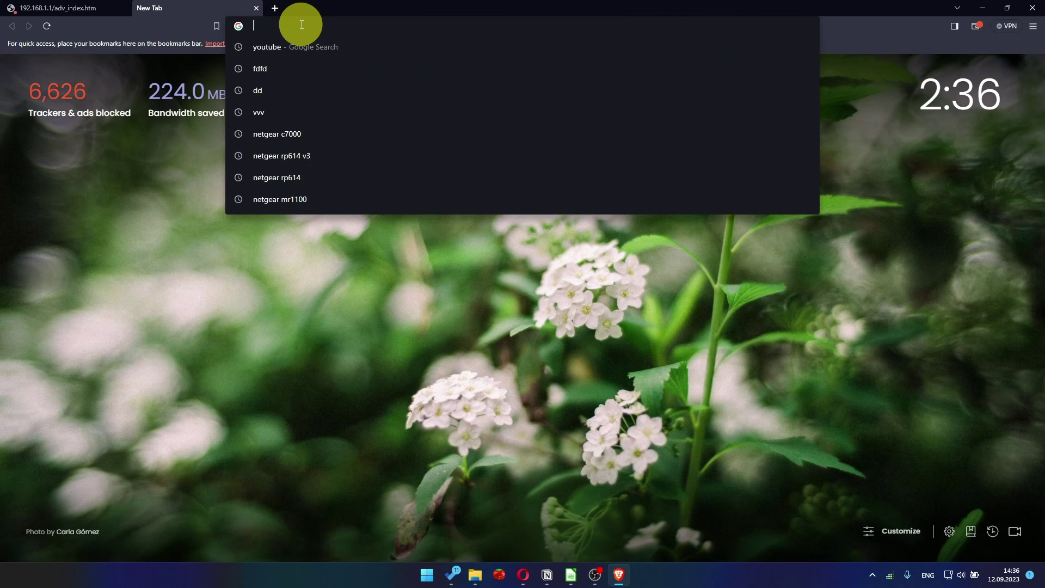
{"action": "type", "text": "you"}
{"action": "key", "text": "Return"}
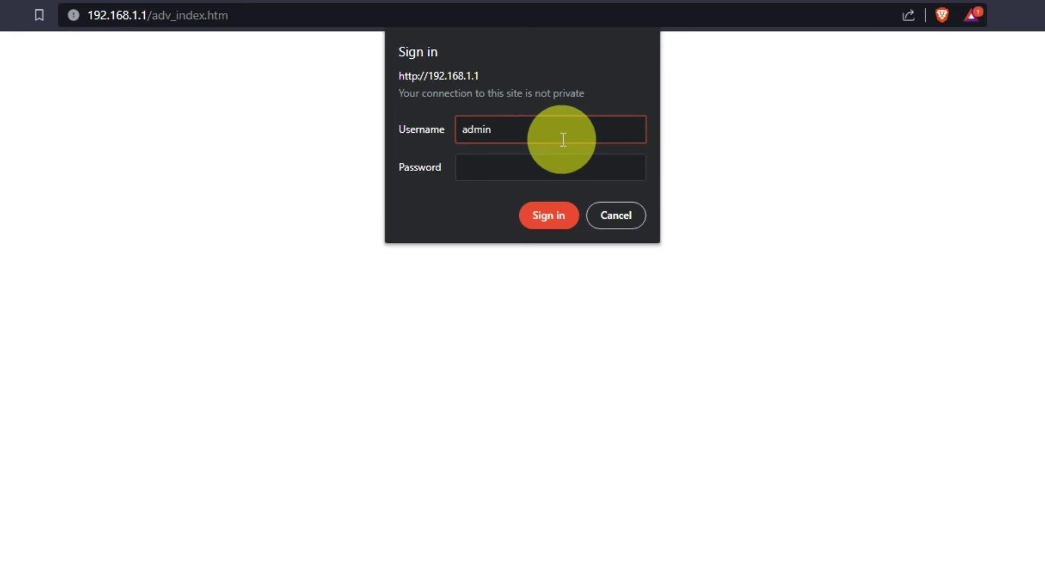
Step: Sign in as admin with the password, reaching the Basic home page showing Internet GOOD
{"action": "key", "text": "Tab"}
{"action": "type", "text": "password"}
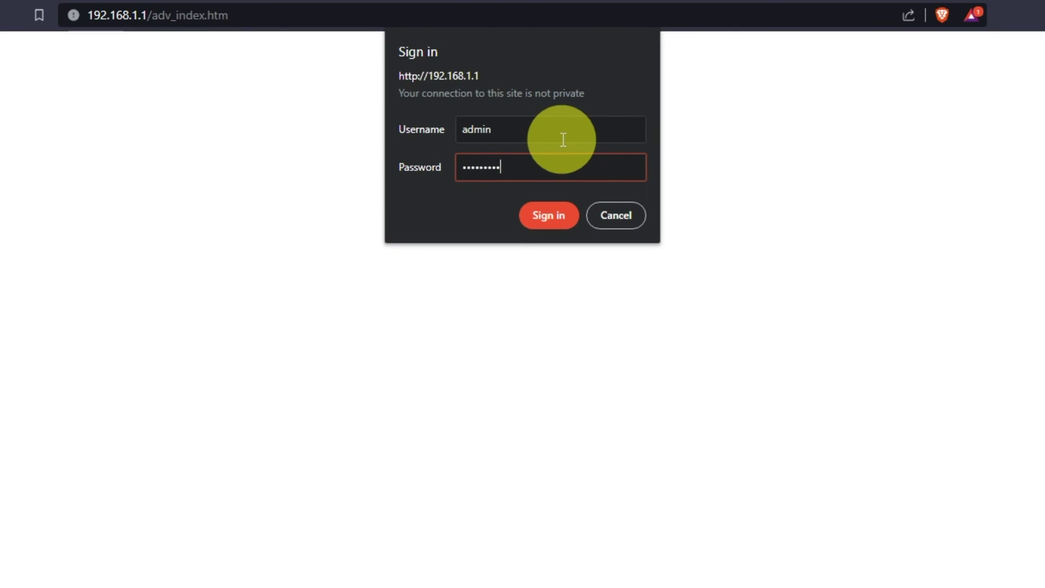
{"action": "left_click", "coordinate": [559, 215]}
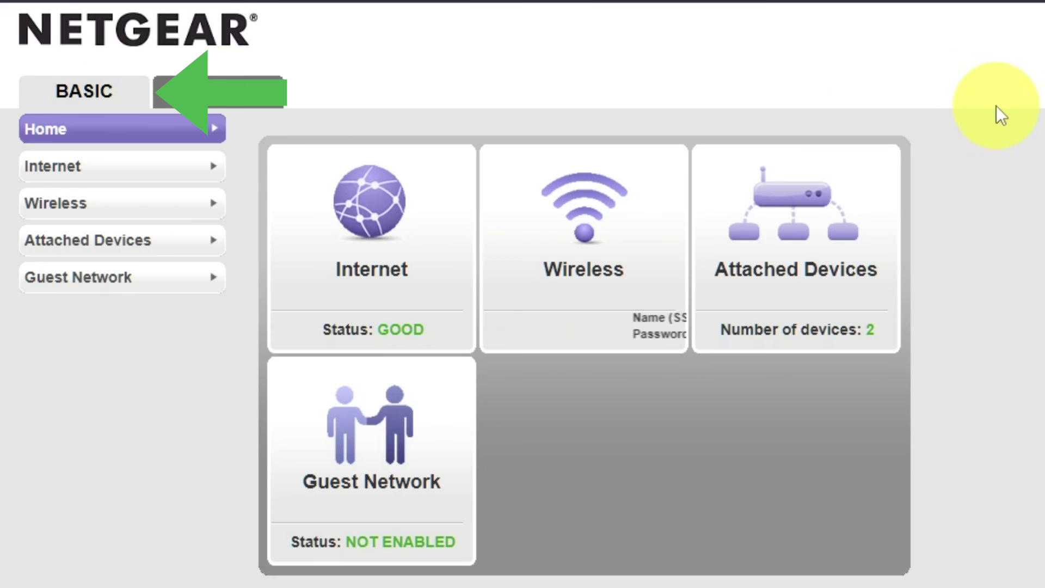
Step: Open the BASIC Internet settings page to set the router MAC address
{"action": "left_click", "coordinate": [106, 173]}
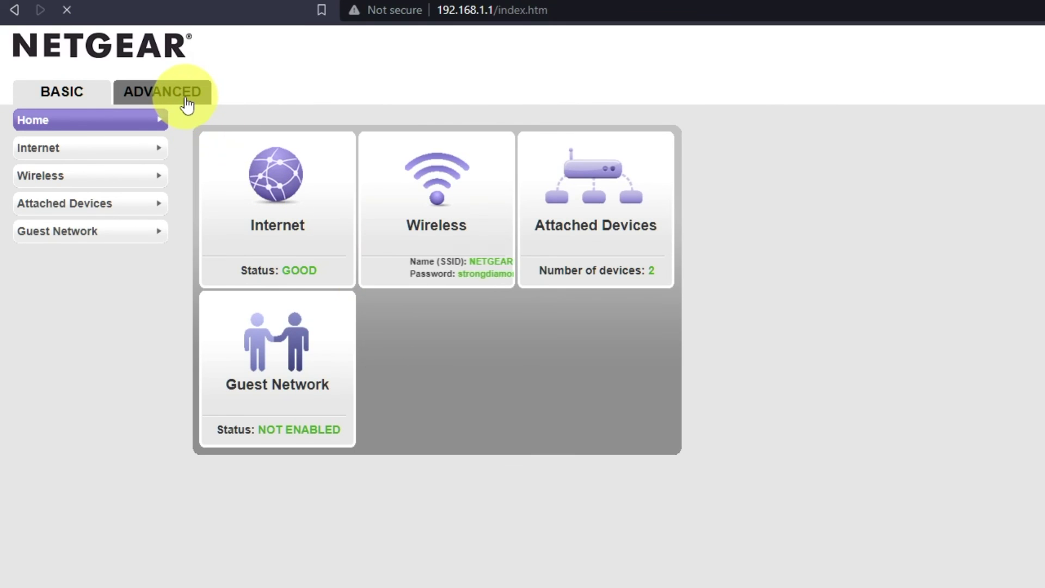
Step: Reboot the router from the Advanced page's Router Information panel and confirm
{"action": "left_click", "coordinate": [187, 103]}
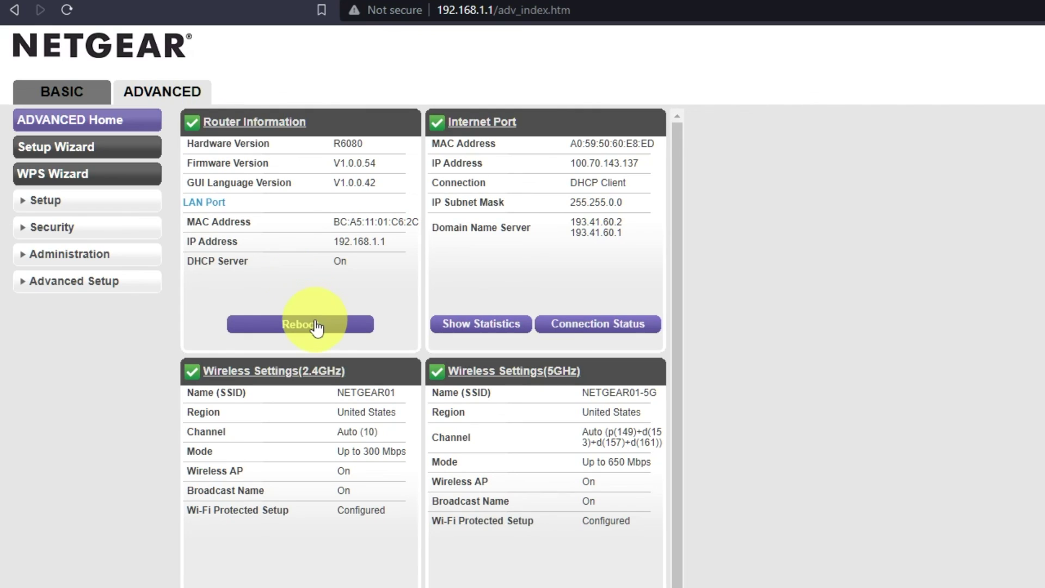
{"action": "left_click", "coordinate": [315, 326]}
{"action": "left_click", "coordinate": [859, 116]}
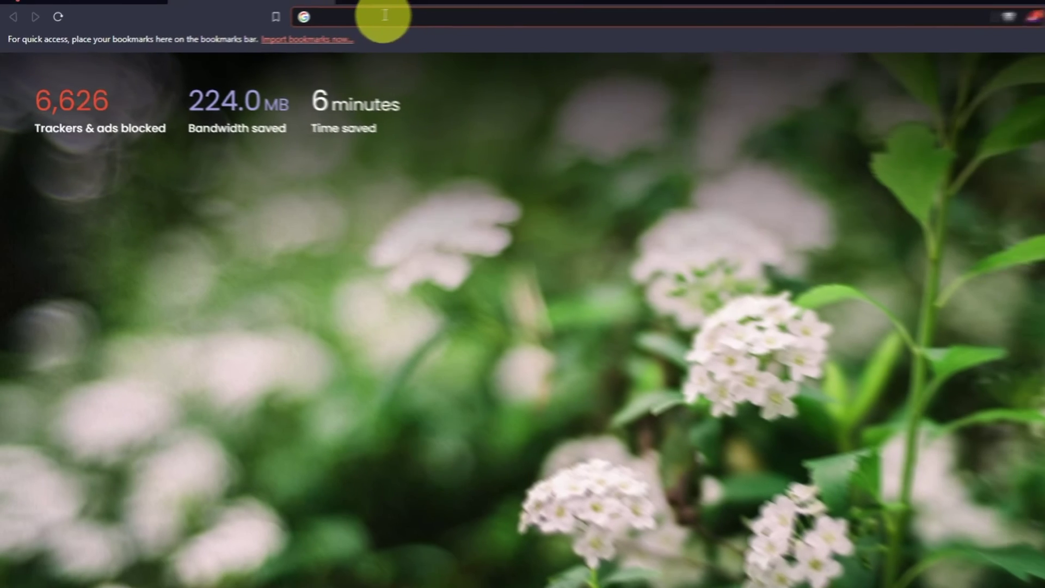
{"action": "left_click", "coordinate": [301, 26]}
Step: Search Google for 'youtube' from the new tab's address bar
{"action": "type", "text": "you"}
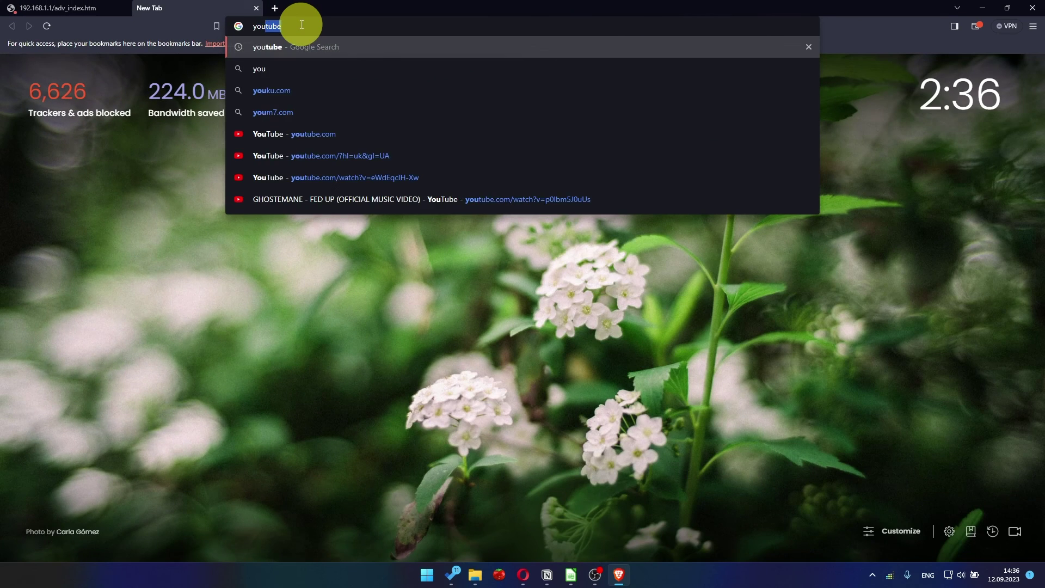
{"action": "key", "text": "Return"}
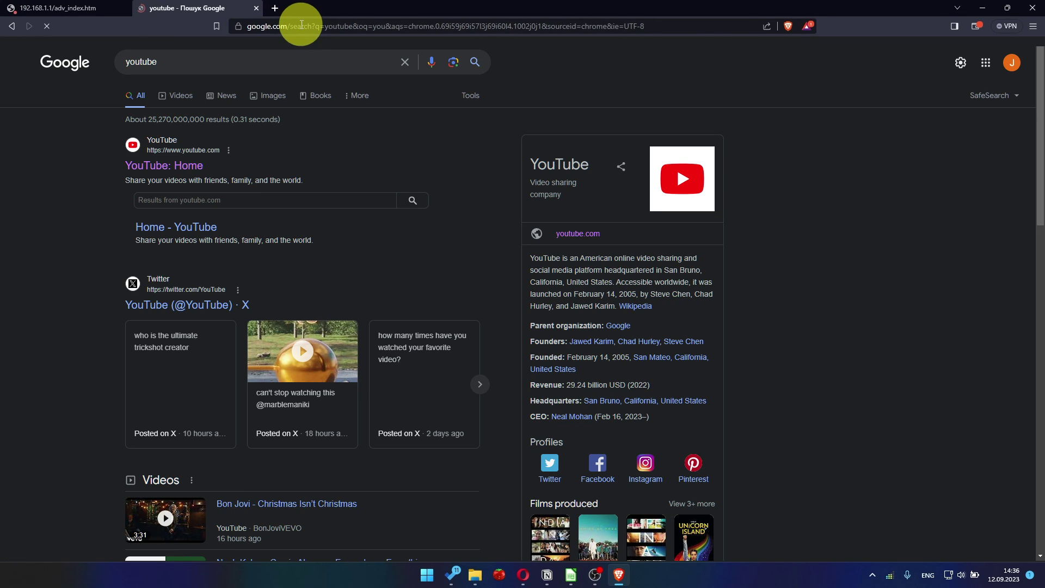